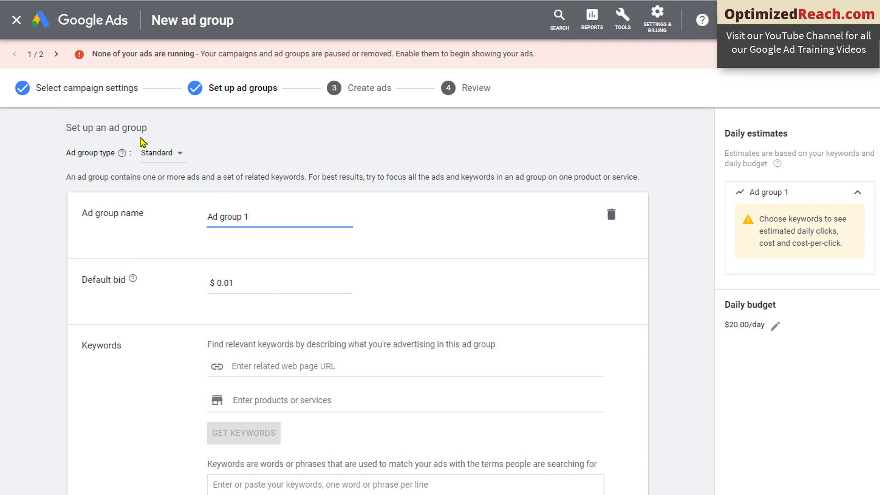
- Keep the ad group type as Standard and name the ad group "Carpet Cleaning"
click(164, 158)
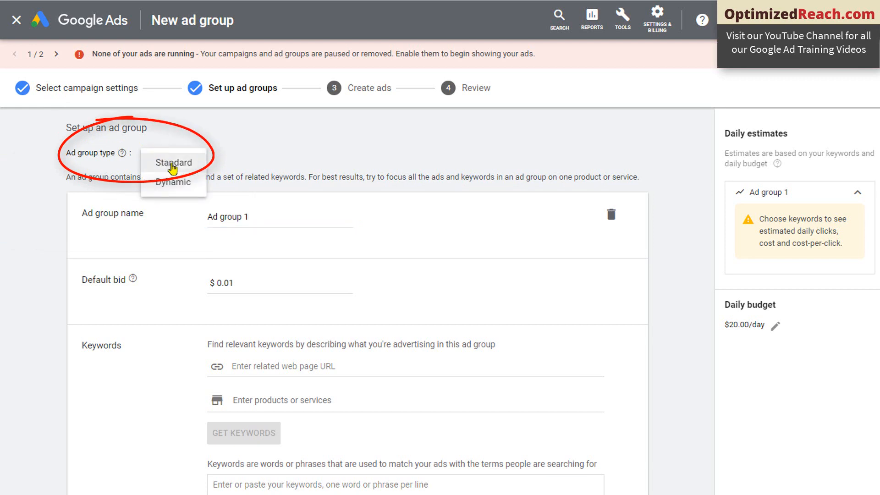
click(183, 166)
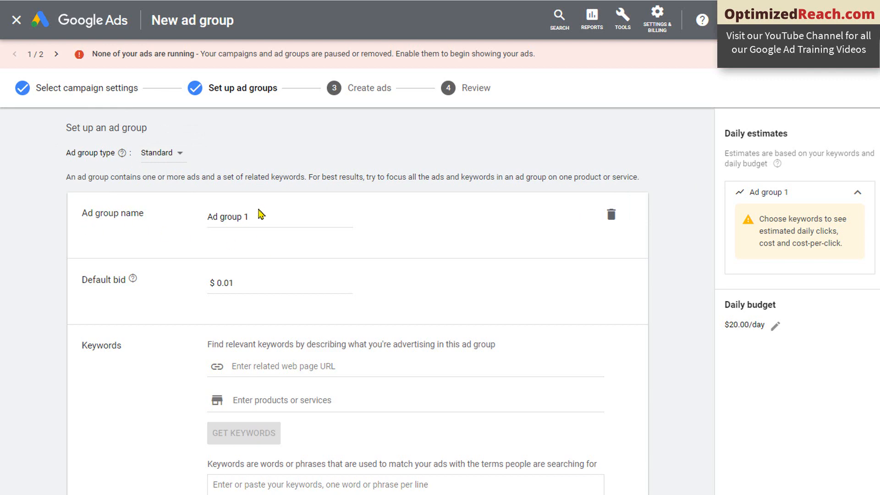
triple_click(254, 218)
text(Carpet Cleaning)
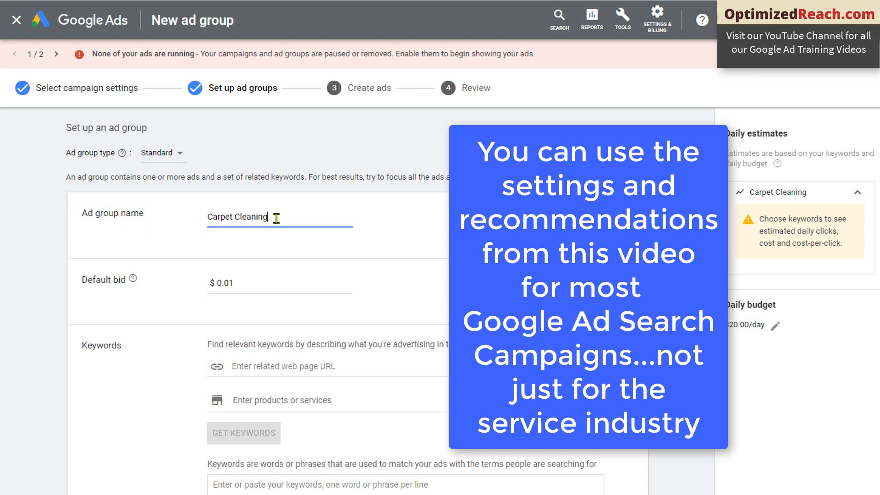
- Set the ad group's default bid to $4.00
scroll(263, 224, down, 1)
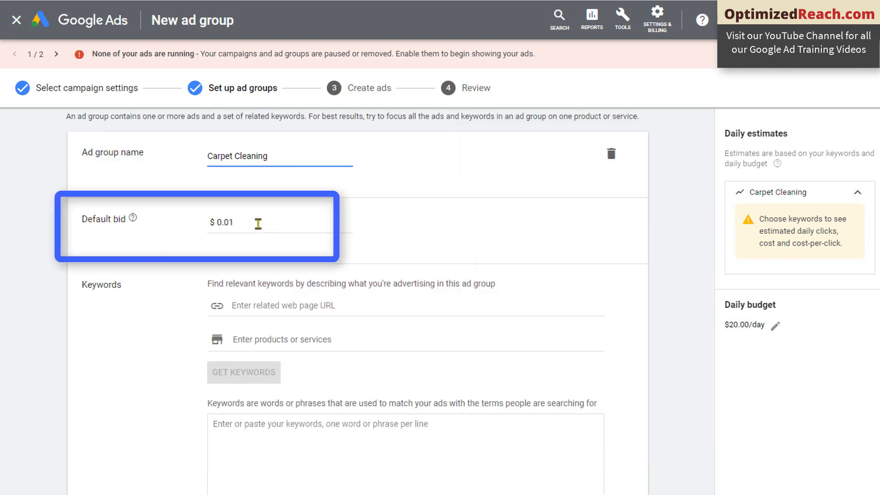
double_click(223, 223)
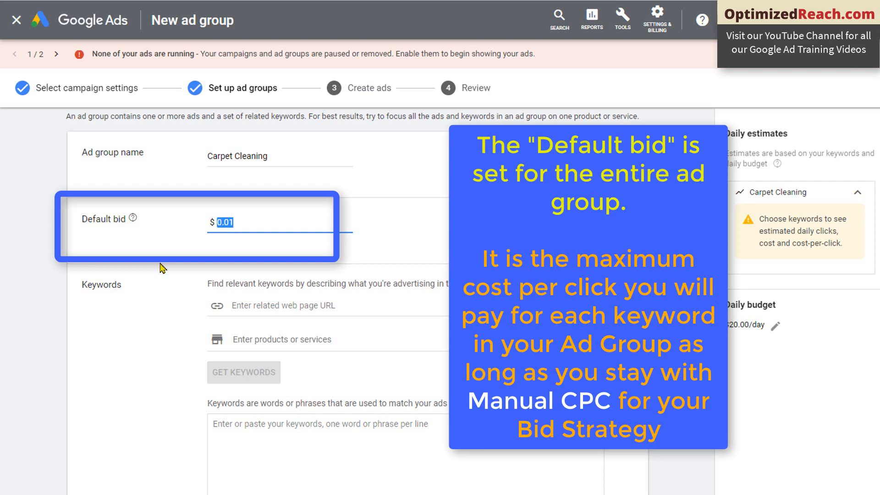
text(4.00)
click(161, 250)
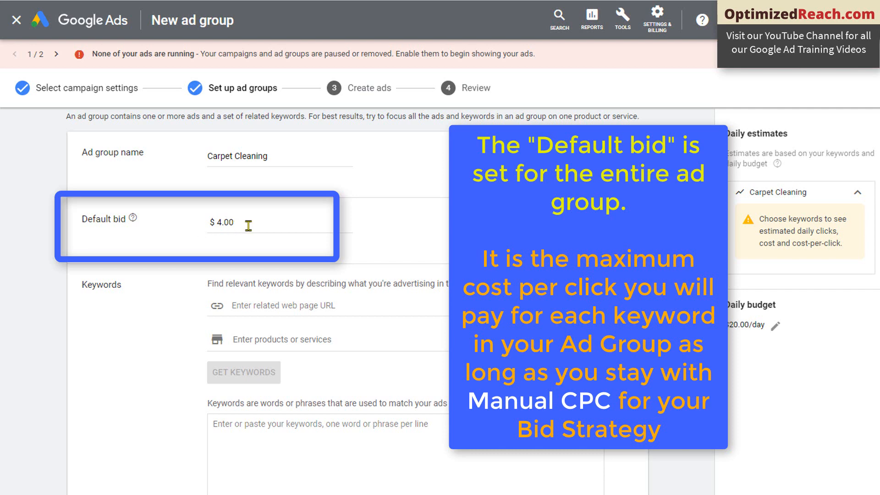
click(216, 223)
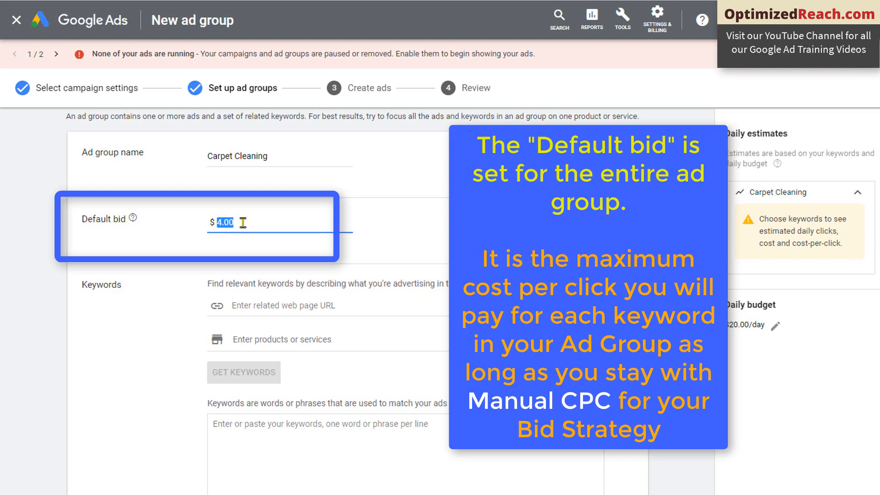
click(182, 243)
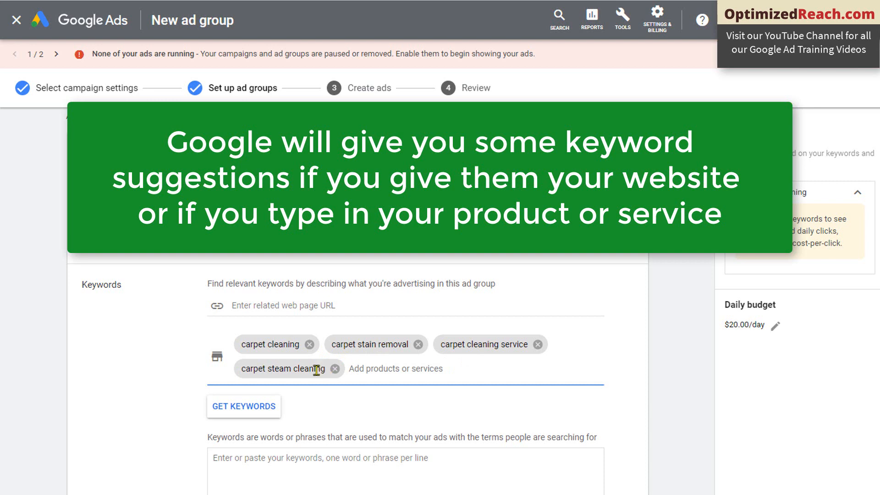
- Get keyword suggestions for the entered carpet cleaning services, and remove "upholstery cleaner" and "rug cleaner" from the keyword list
click(237, 413)
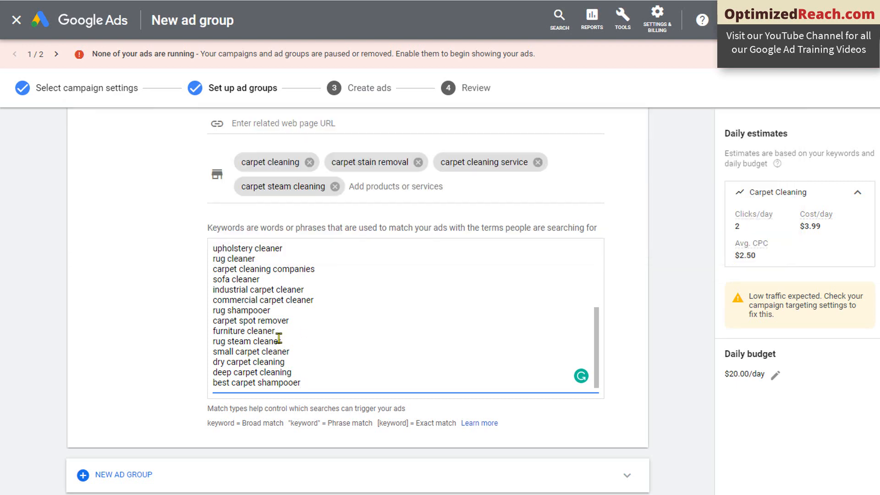
drag(596, 316, 593, 245)
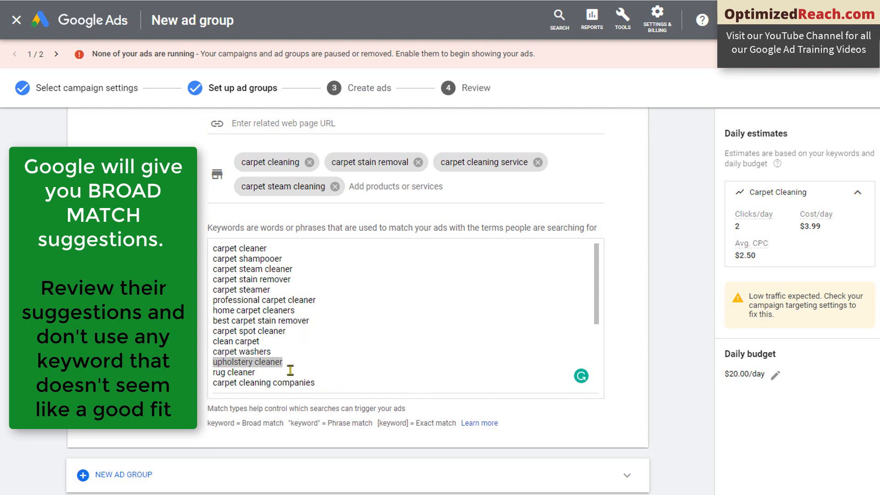
click(255, 382)
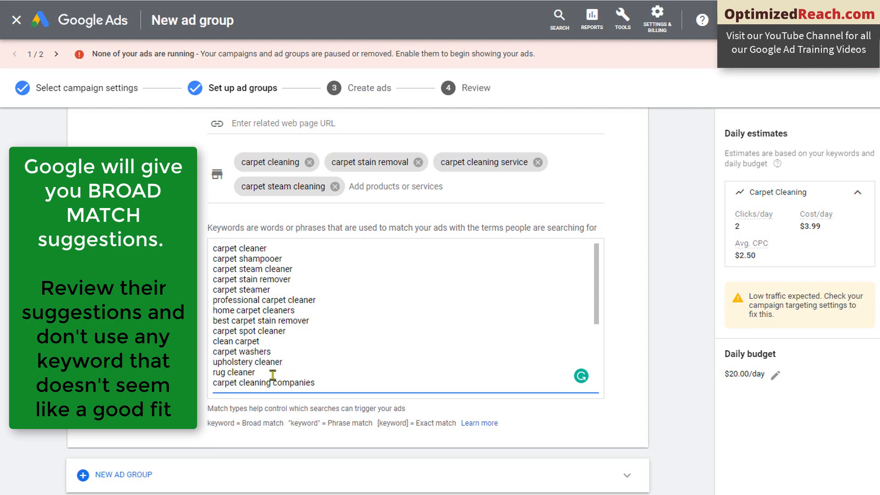
drag(256, 373, 213, 364)
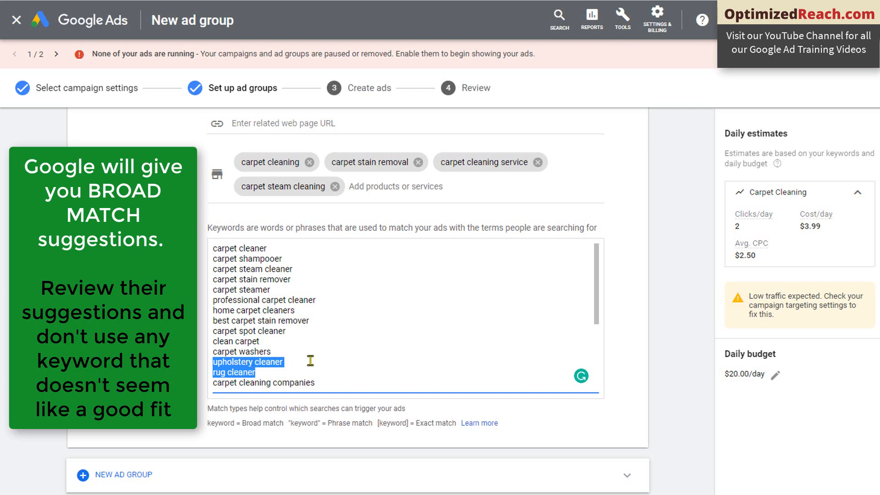
key(BackSpace)
key(BackSpace)
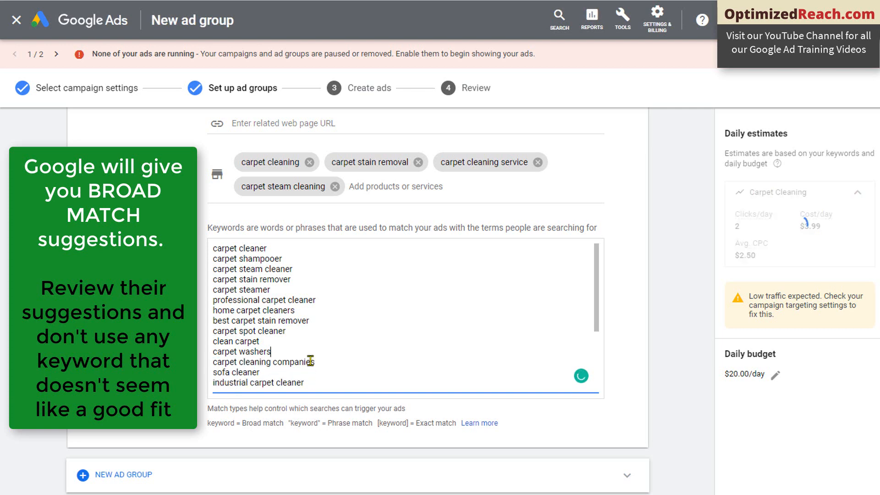
- Review the daily estimates and daily budget, and examine the notation for broad, phrase and exact match keywords
scroll(311, 360, up, 4)
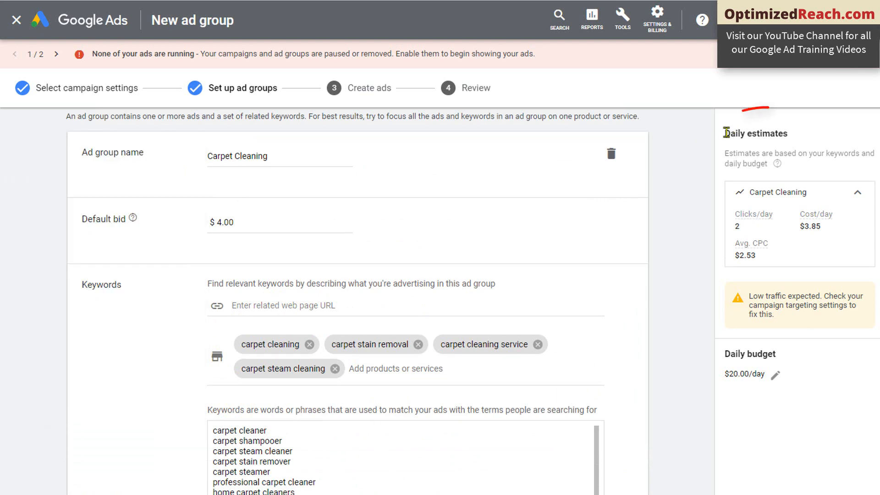
drag(726, 132, 797, 145)
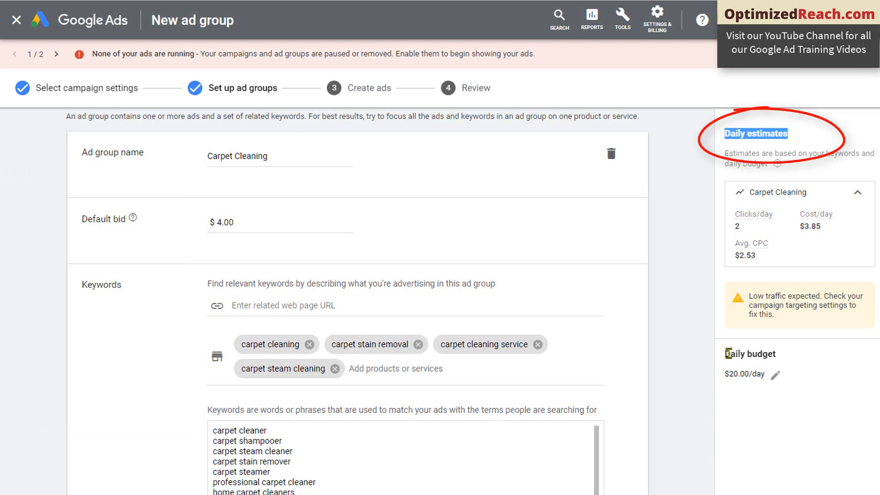
drag(728, 353, 775, 354)
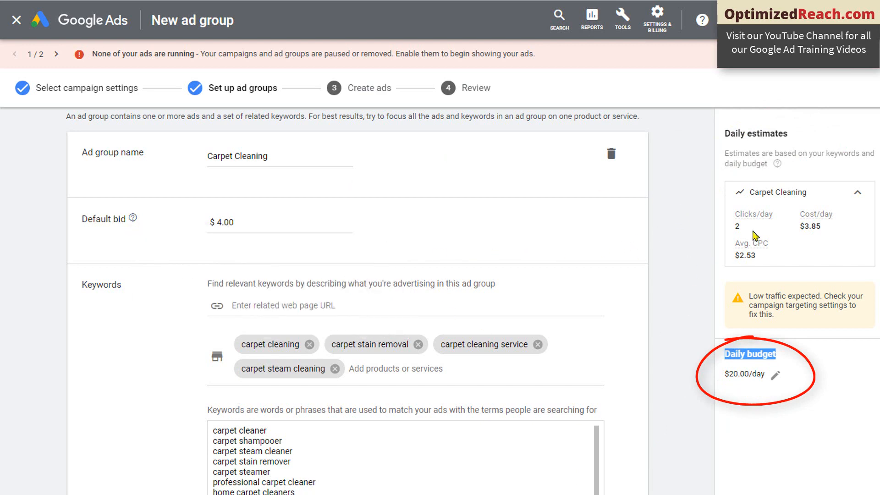
click(738, 442)
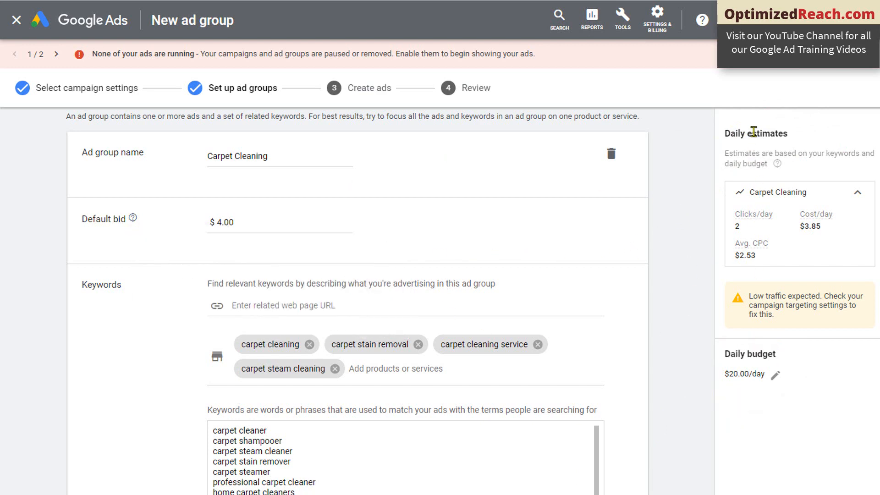
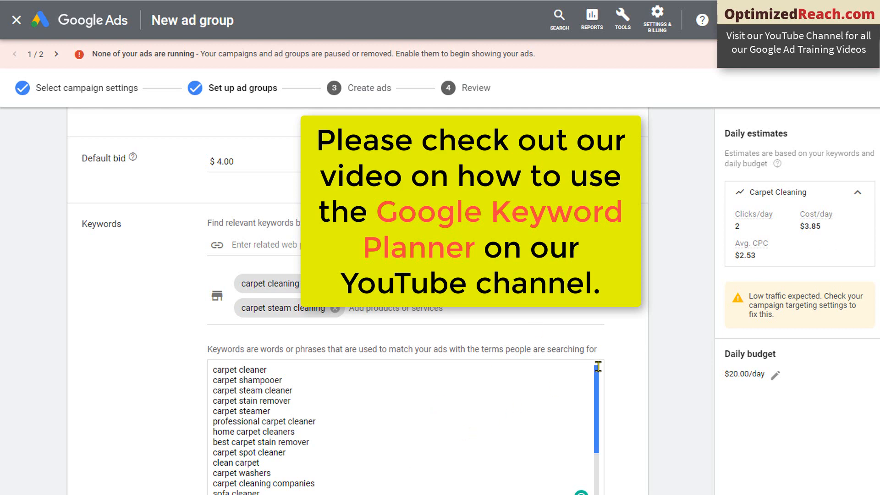
scroll(597, 366, down, 3)
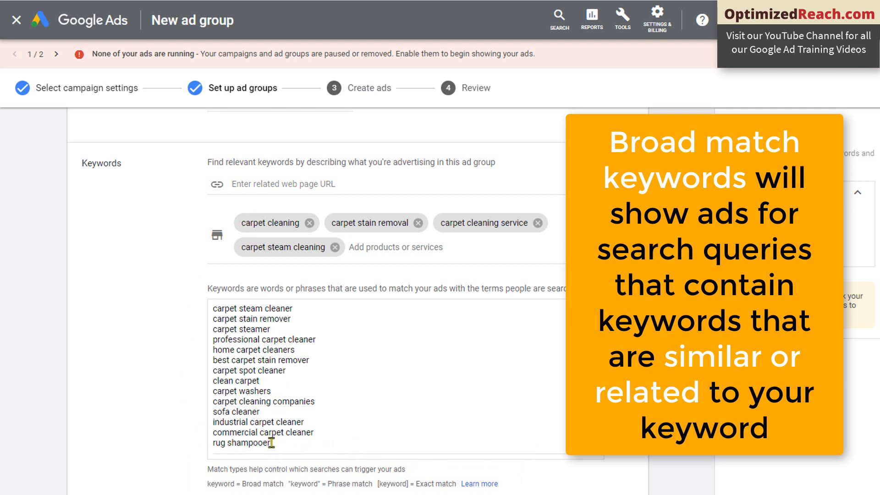
drag(270, 442, 212, 430)
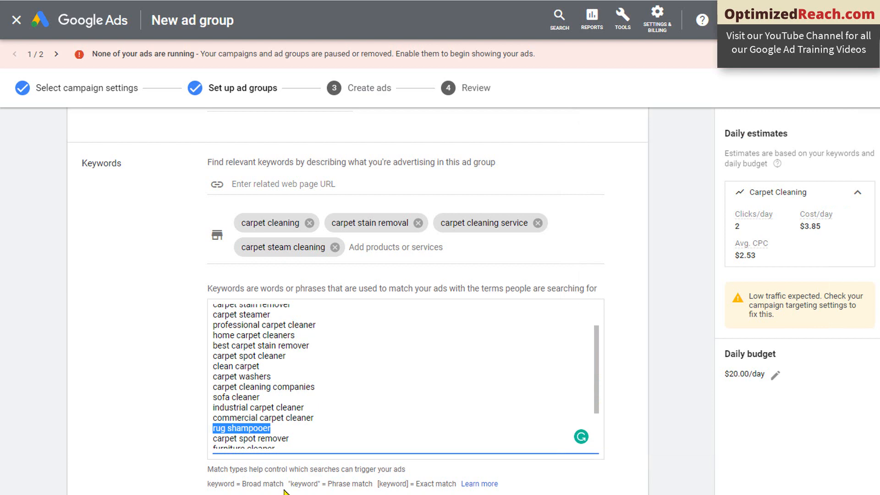
drag(281, 486, 208, 486)
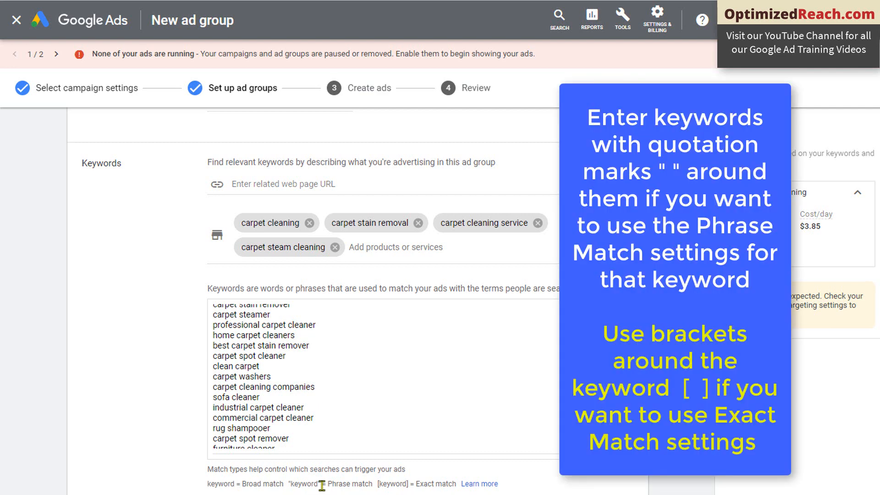
drag(323, 484, 288, 485)
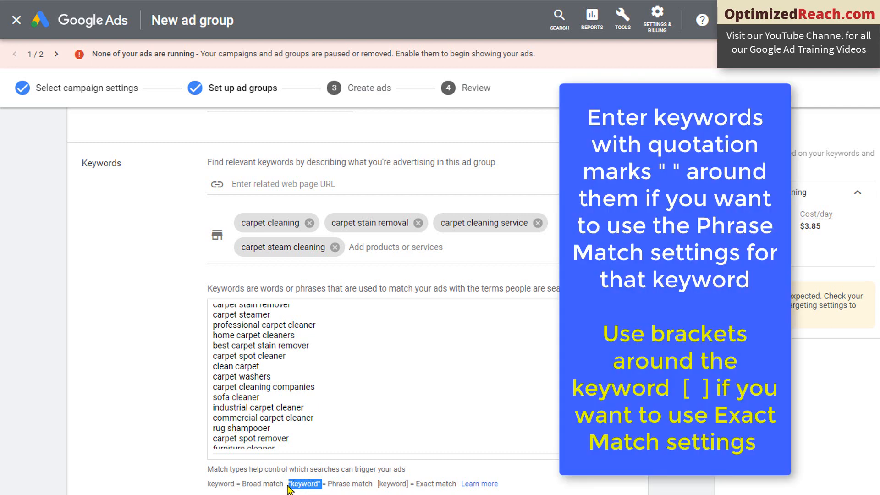
click(407, 492)
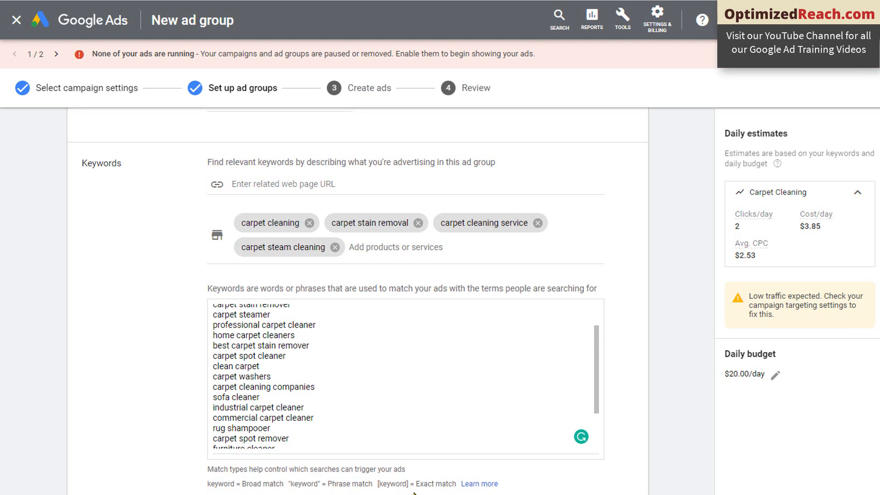
- Turn the first keyword, carpet cleaner, into a phrase match by enclosing it in quotation marks
scroll(340, 401, down, 3)
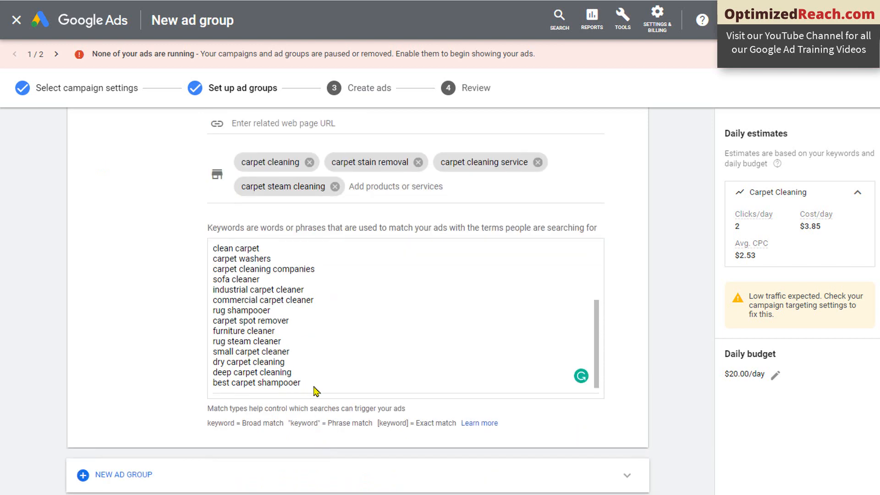
drag(311, 377, 295, 226)
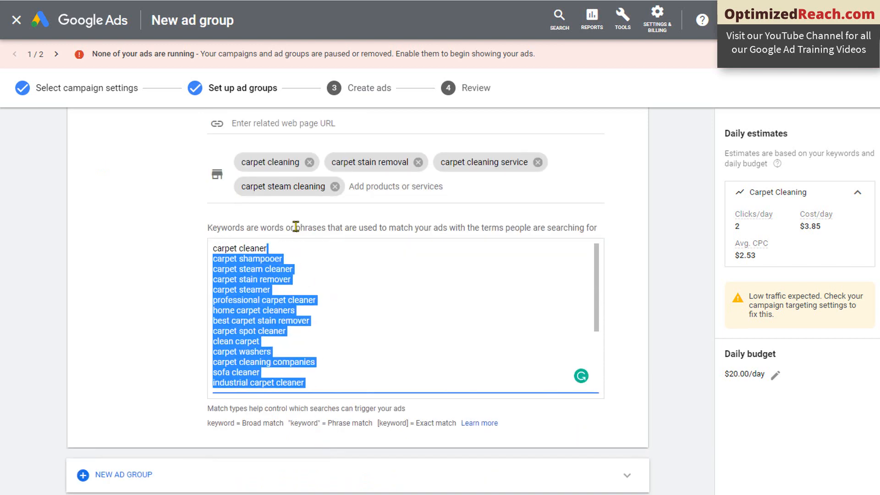
click(220, 281)
key(ctrl+Home)
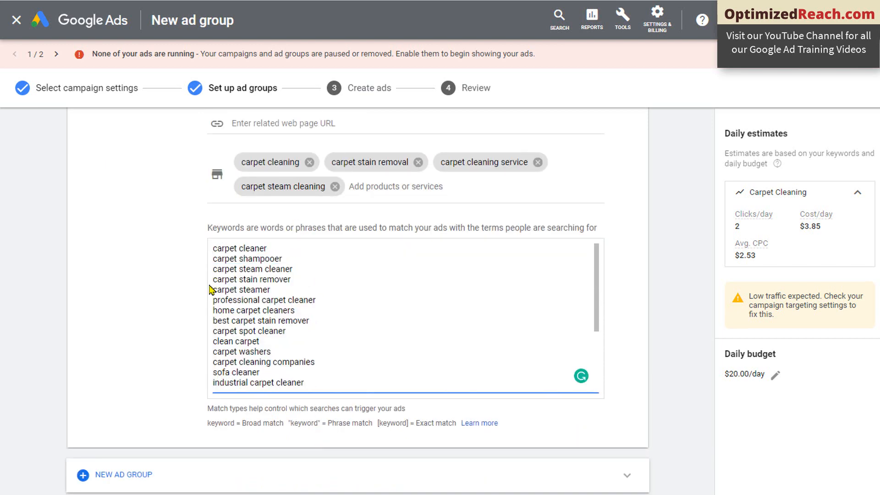
text(")
key(End)
text(")
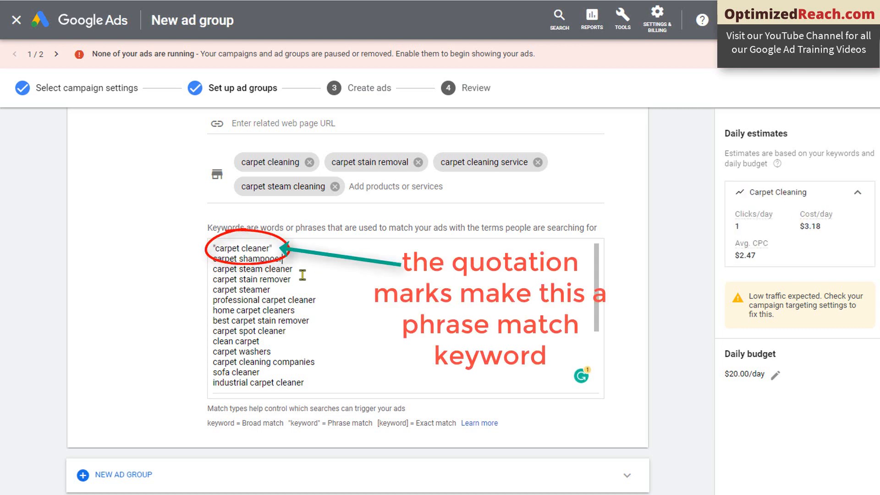
- Remove the keyword carpet shampooer and enclose carpet steam cleaner in quotation marks for phrase match
click(300, 255)
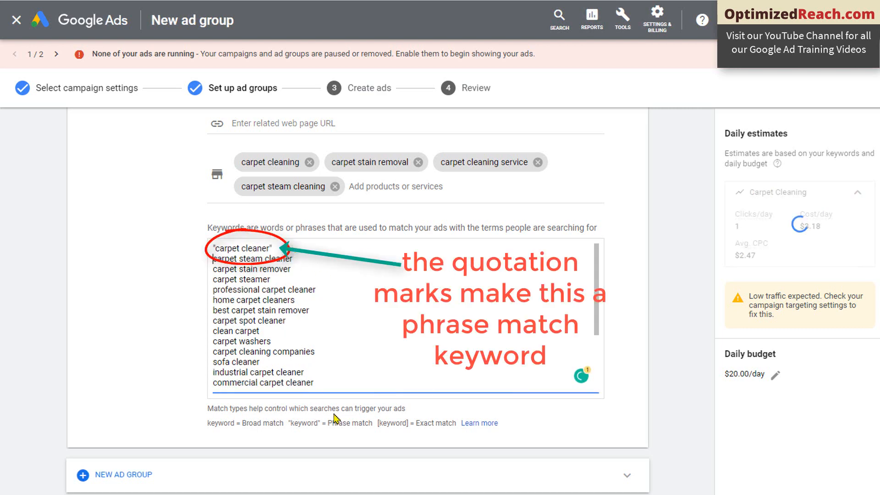
text(")
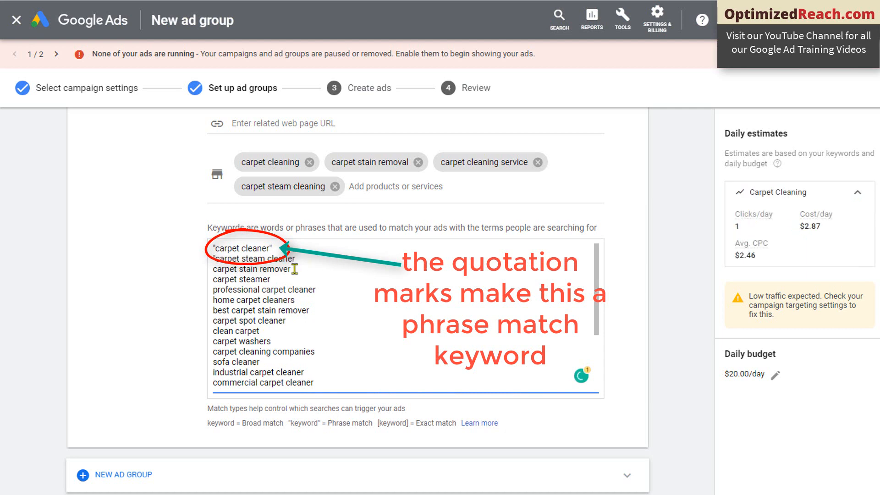
key(End)
text(")
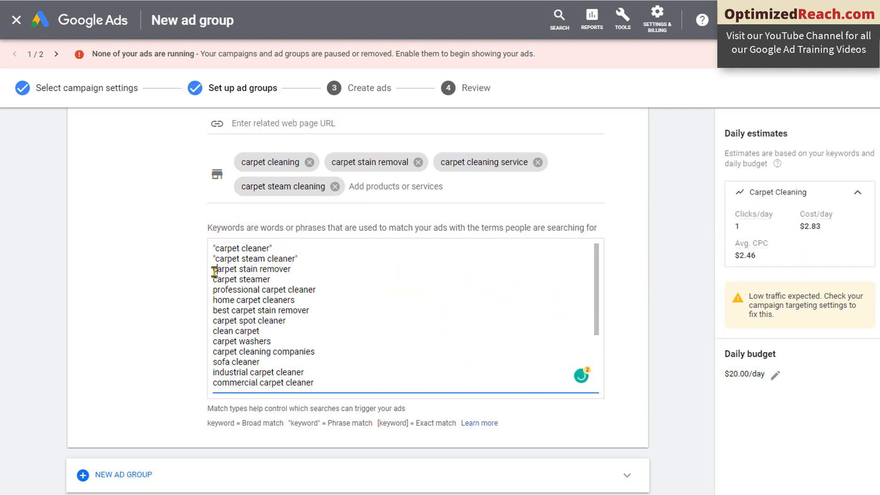
- Enclose the keywords carpet stain remover and professional carpet cleaner in quotation marks to make them phrase match
key(Right)
text(")
key(End)
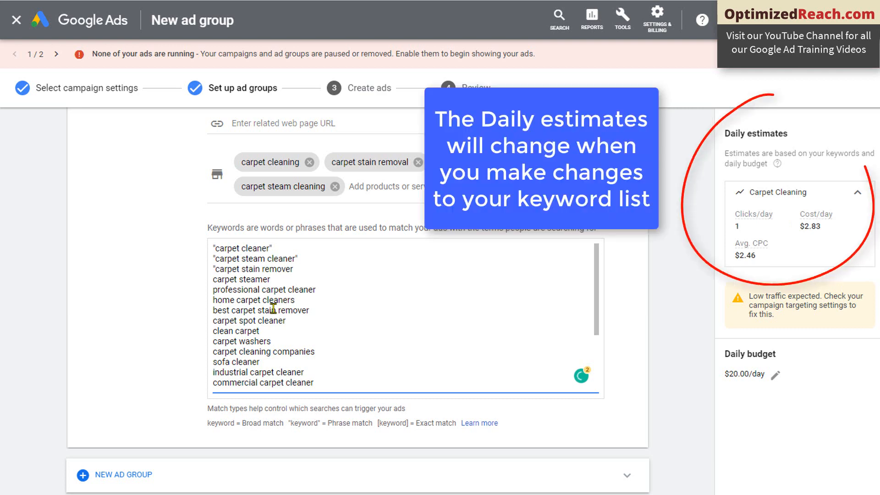
text(")
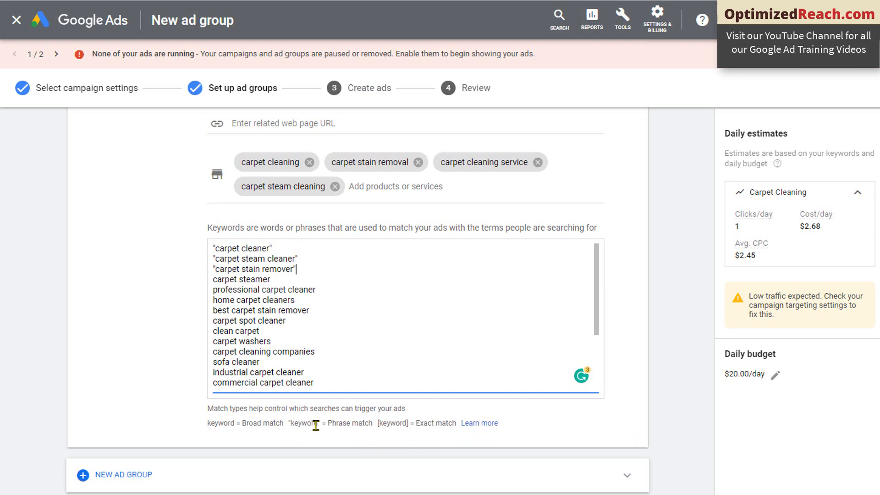
click(325, 291)
text(")
click(215, 289)
text(")
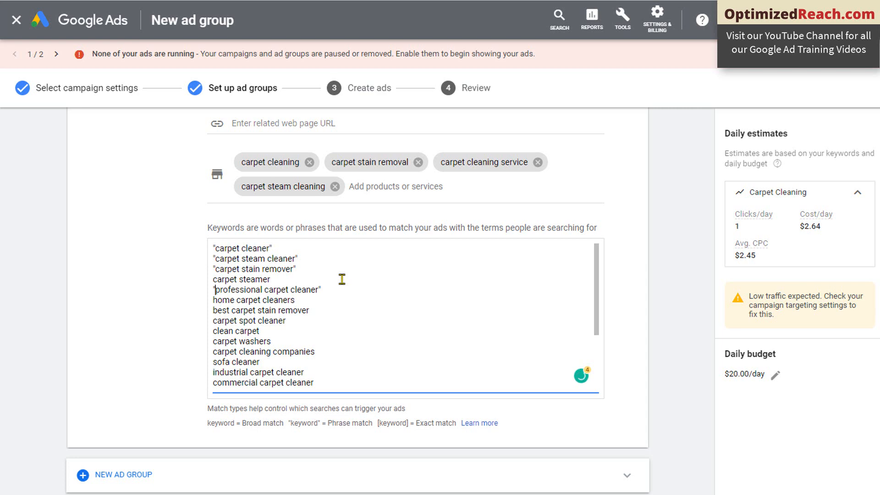
- Delete carpet steamer and all the remaining suggested keywords without quotation marks from the keyword list
drag(344, 279, 349, 265)
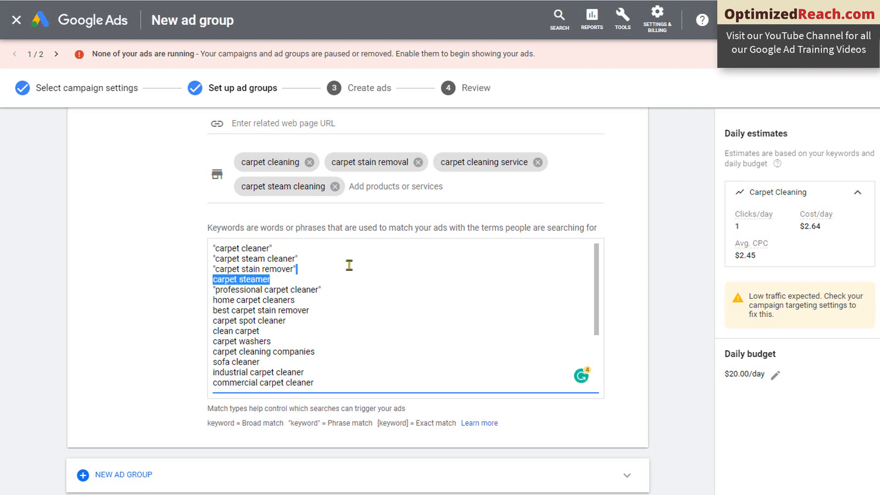
key(BackSpace)
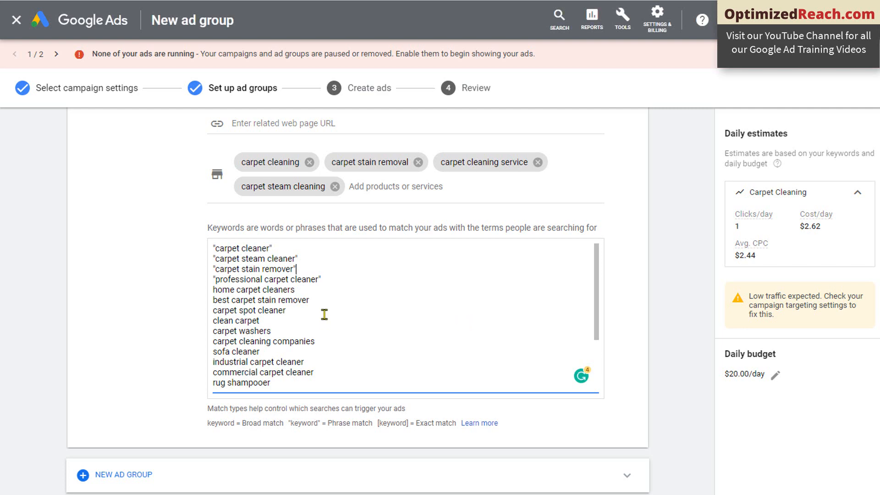
drag(290, 383, 214, 290)
key(BackSpace)
drag(306, 361, 213, 298)
key(BackSpace)
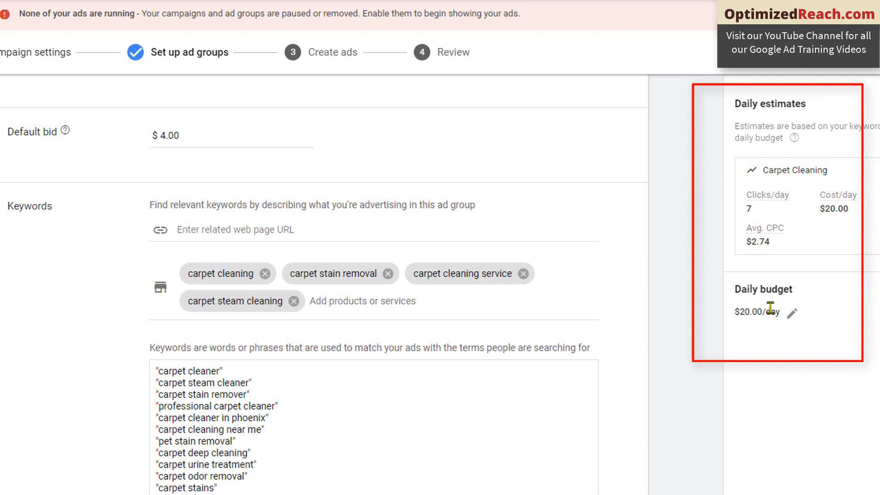
- Compare the estimated average CPC with the default bid, and save the ad group to continue to ad creation
drag(779, 242, 744, 242)
click(780, 241)
drag(181, 134, 153, 136)
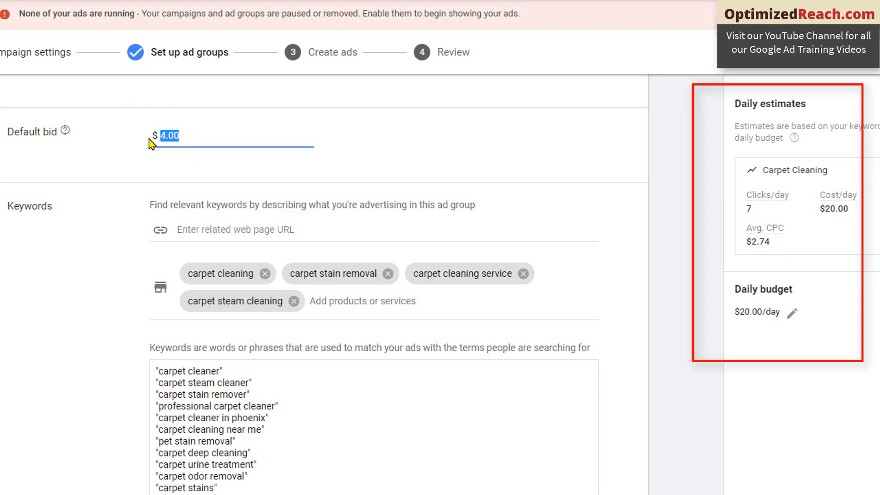
click(190, 135)
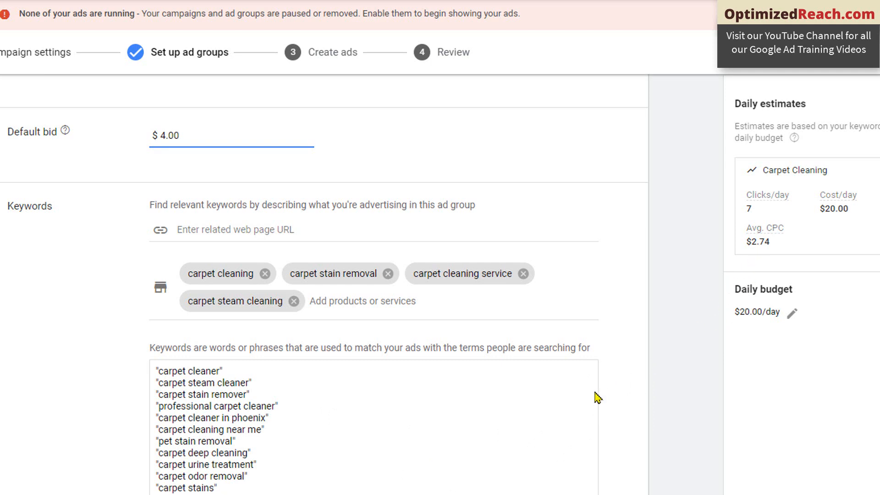
scroll(672, 390, down, 4)
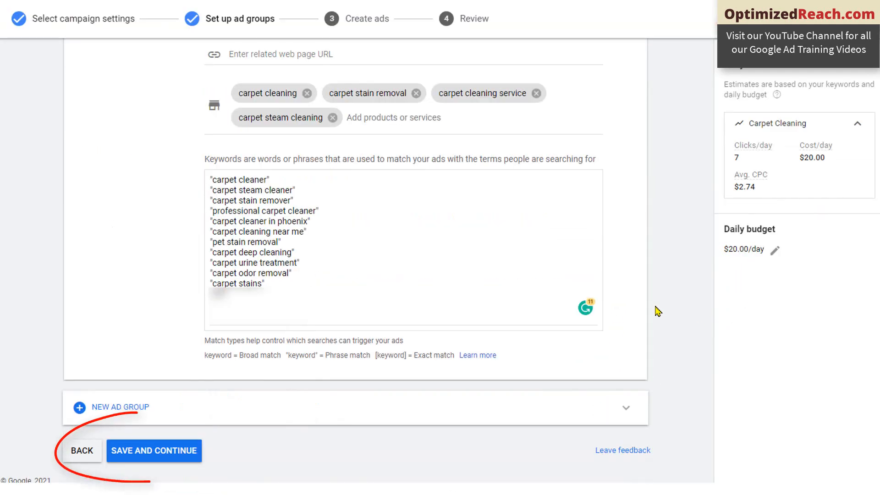
click(161, 457)
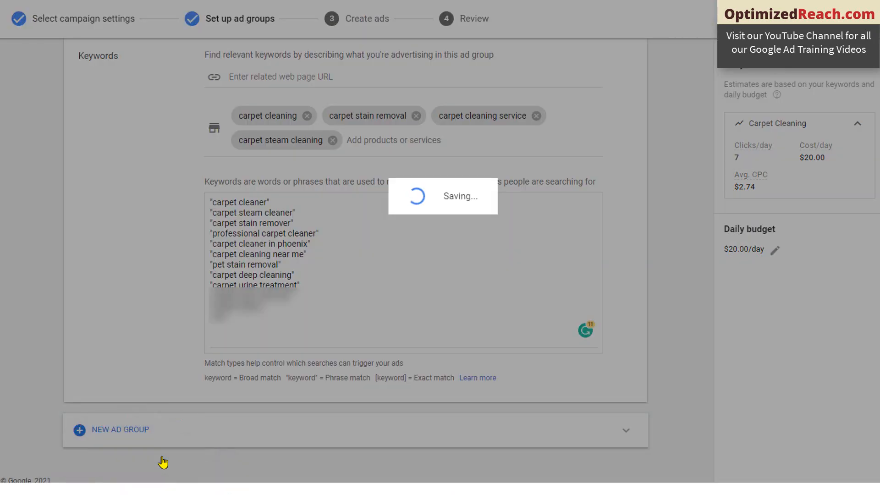